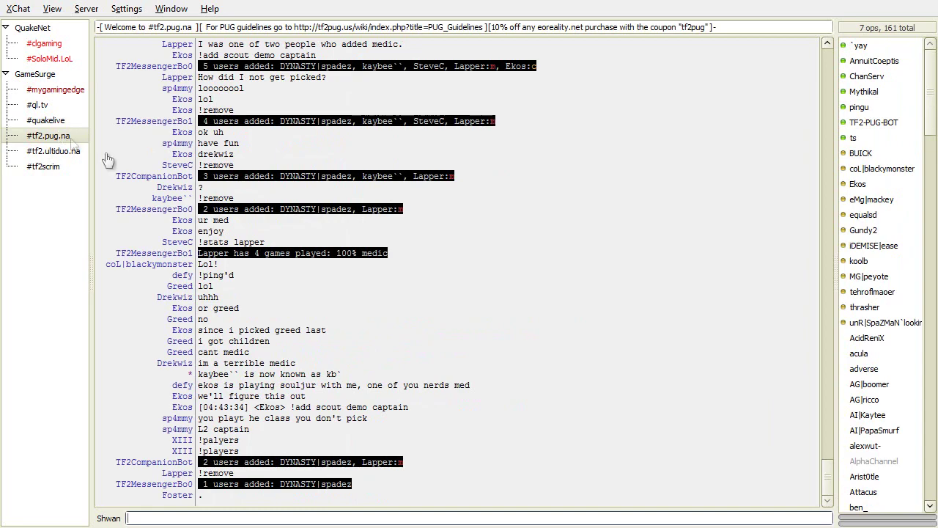
scroll(397, 215, up, 4)
scroll(397, 215, down, 4)
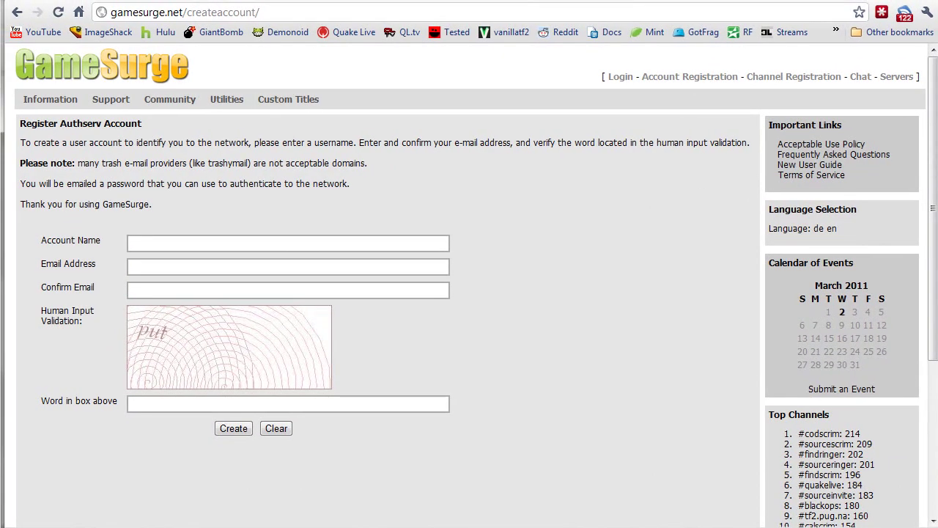
- Look over the account name and e-mail fields of GameSurge's account registration form in the browser
click(184, 246)
click(169, 270)
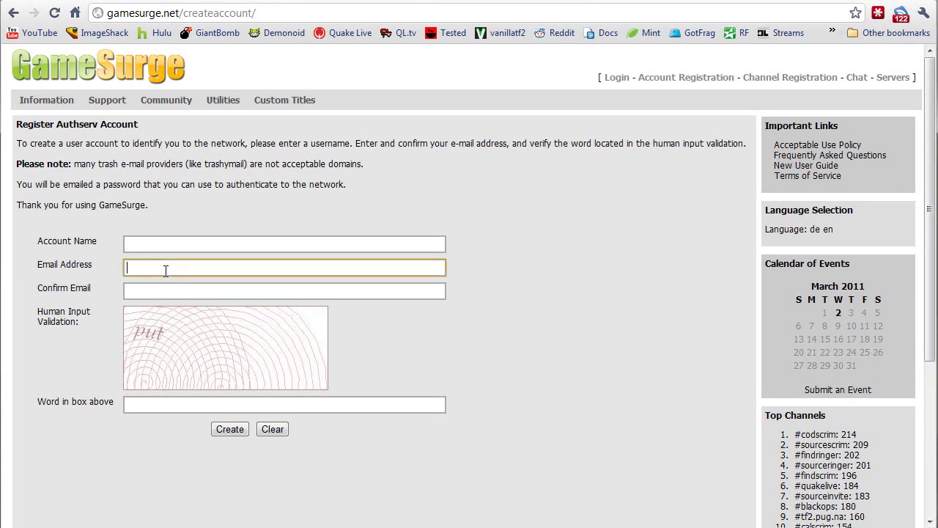
click(155, 293)
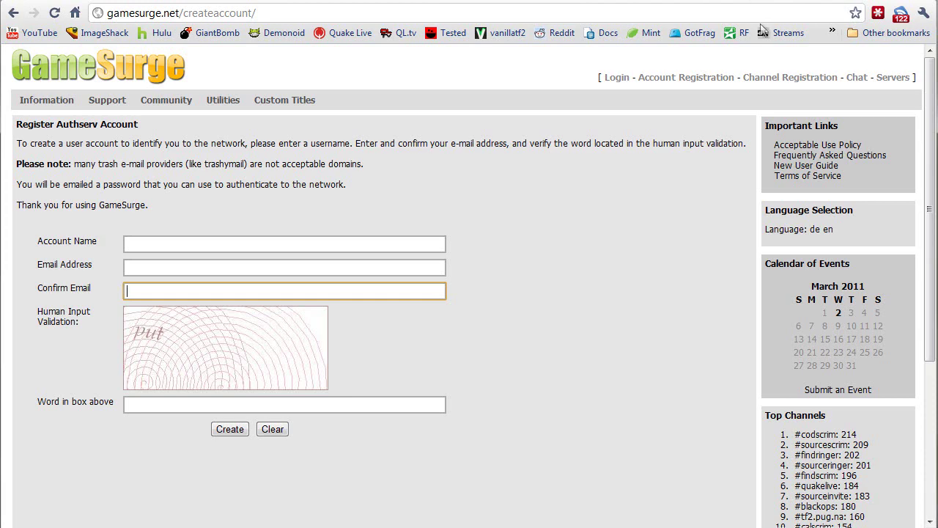
- Open GameSurge's New User Guide and examine the AuthServ command for changing the account password
click(800, 167)
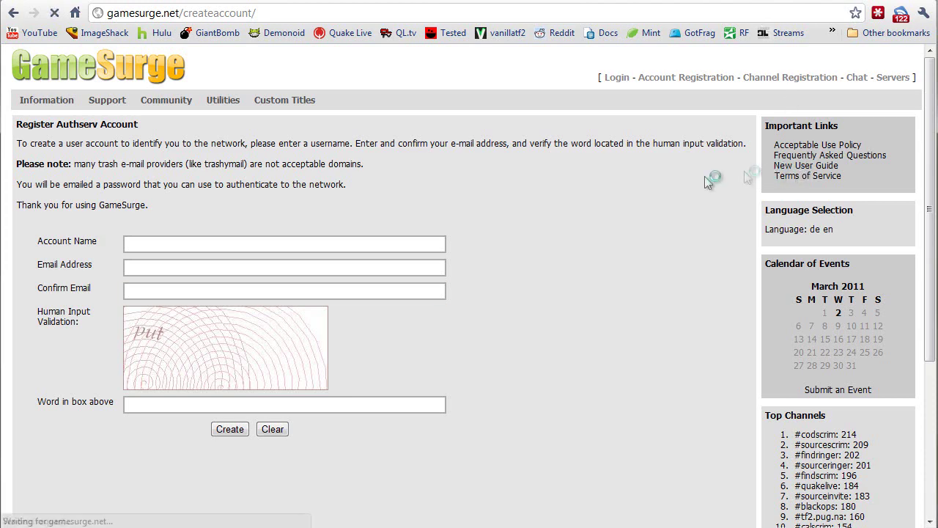
scroll(307, 204, down, 3)
scroll(208, 313, down, 3)
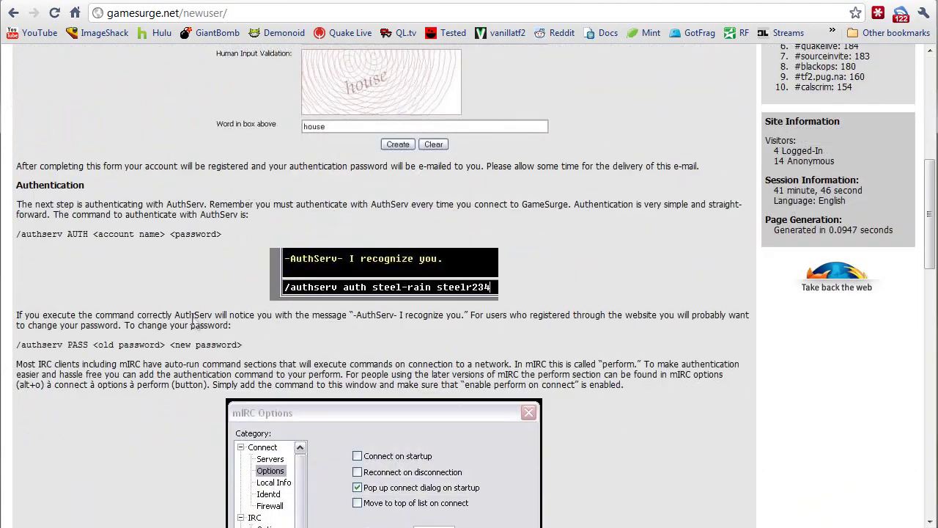
drag(81, 345, 171, 345)
click(201, 346)
drag(276, 349, 15, 344)
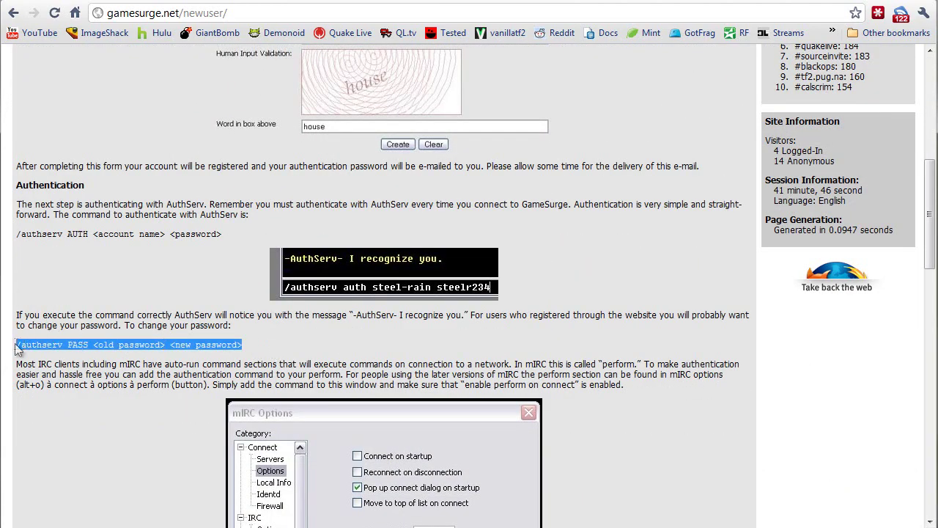
drag(249, 352, 239, 345)
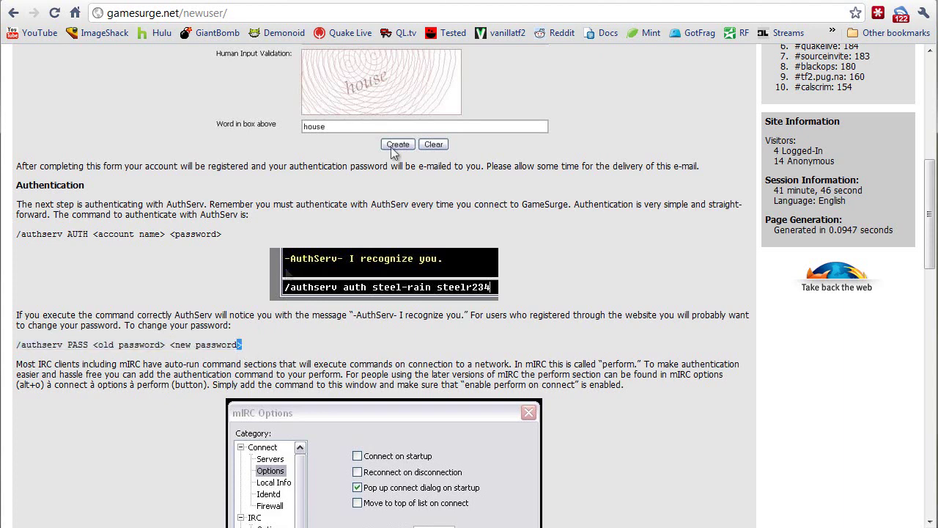
- Open the download page of the X-Chat 2 for Windows website
click(503, 1)
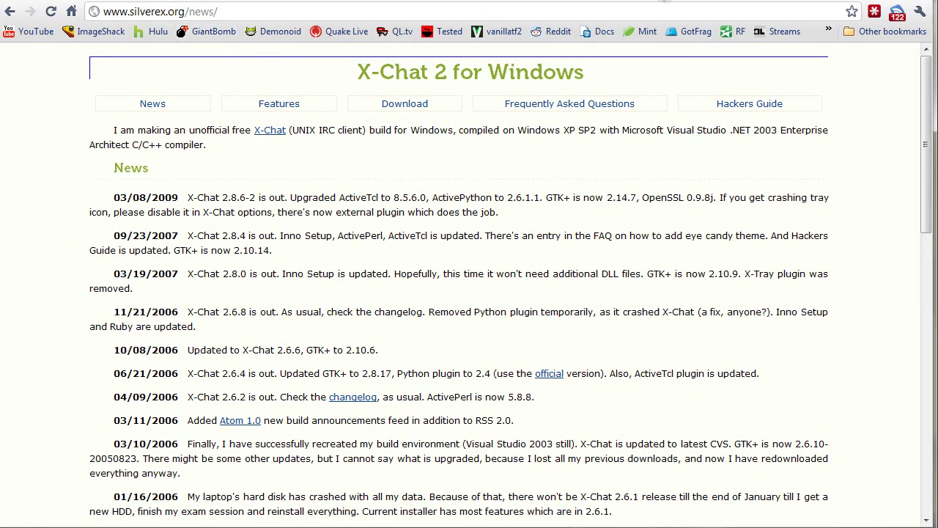
click(442, 110)
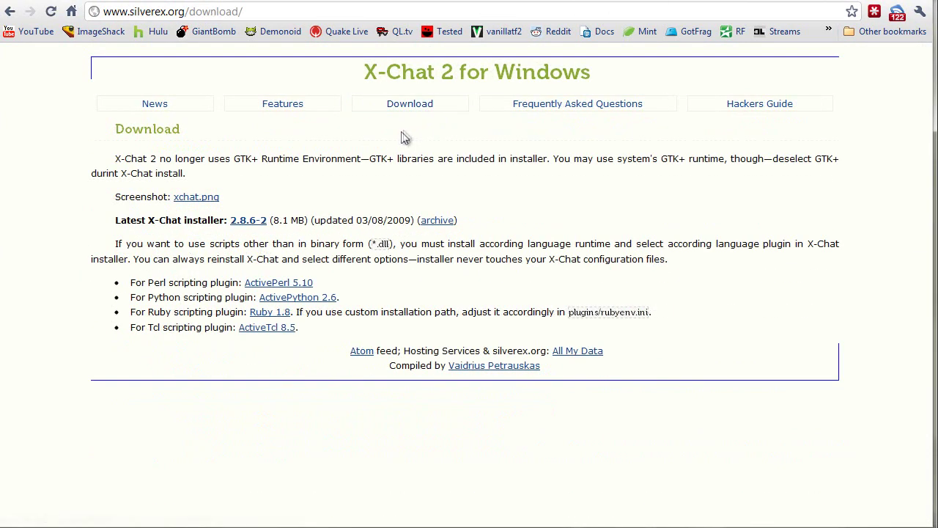
- Switch to XChat and open its Network List
drag(777, 0, 0, 17)
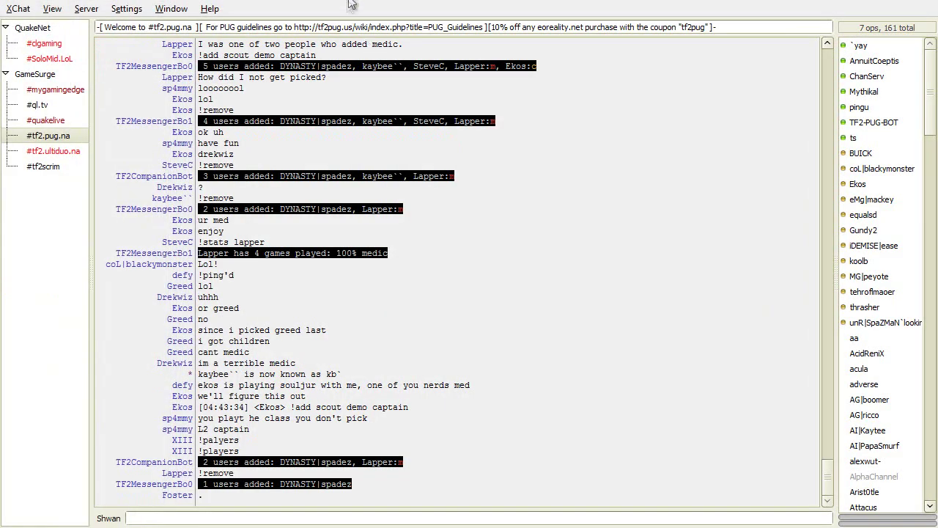
click(27, 14)
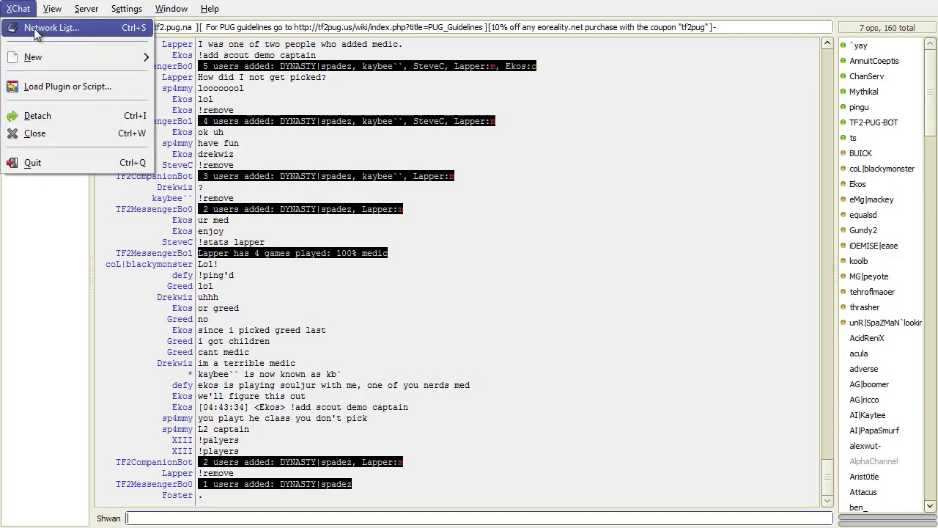
click(34, 28)
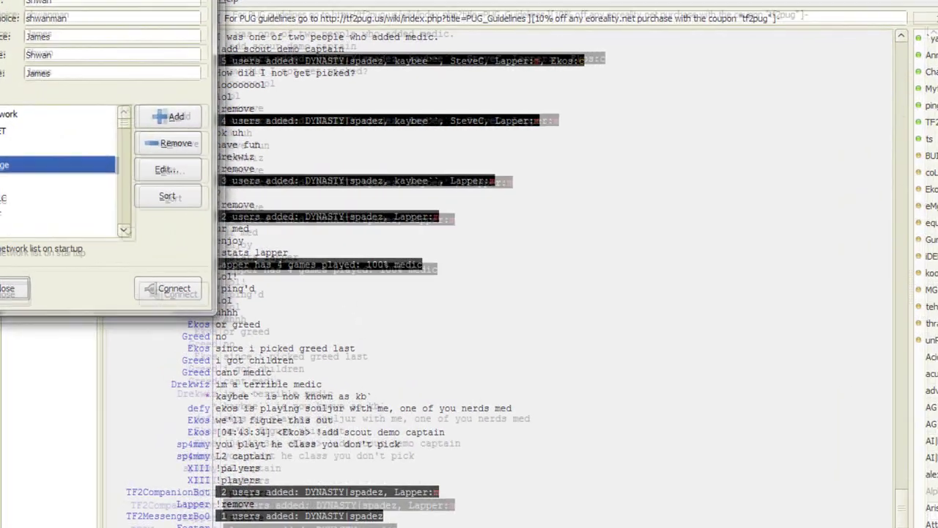
drag(82, 1, 291, 28)
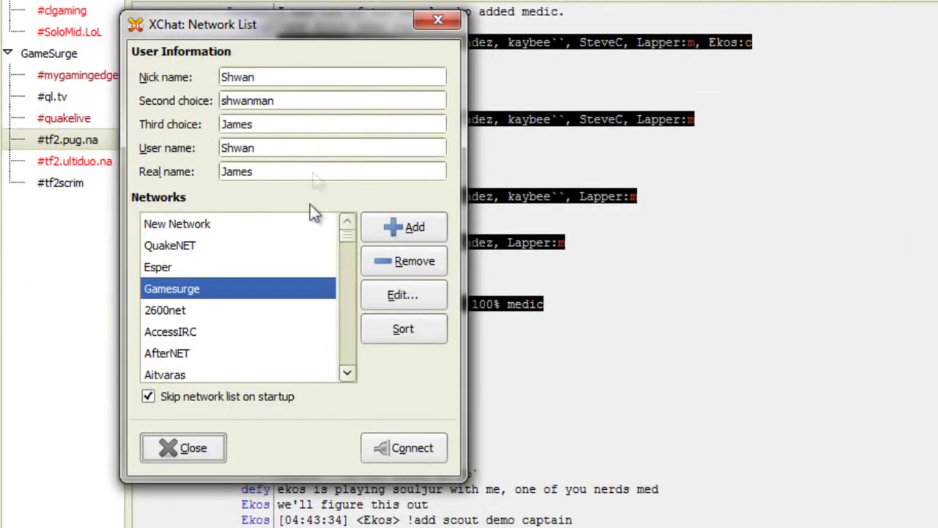
- Review the nick name, alternative choices, user name and real name fields in the user information
drag(282, 78, 124, 77)
click(289, 100)
key(Tab)
key(Tab)
click(304, 175)
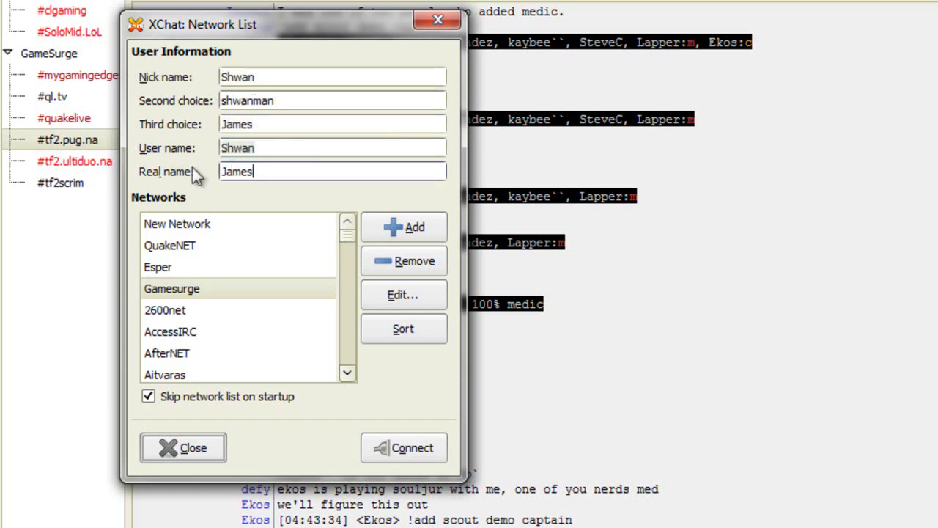
- Remove the "New Network" entry from the list of networks
click(183, 267)
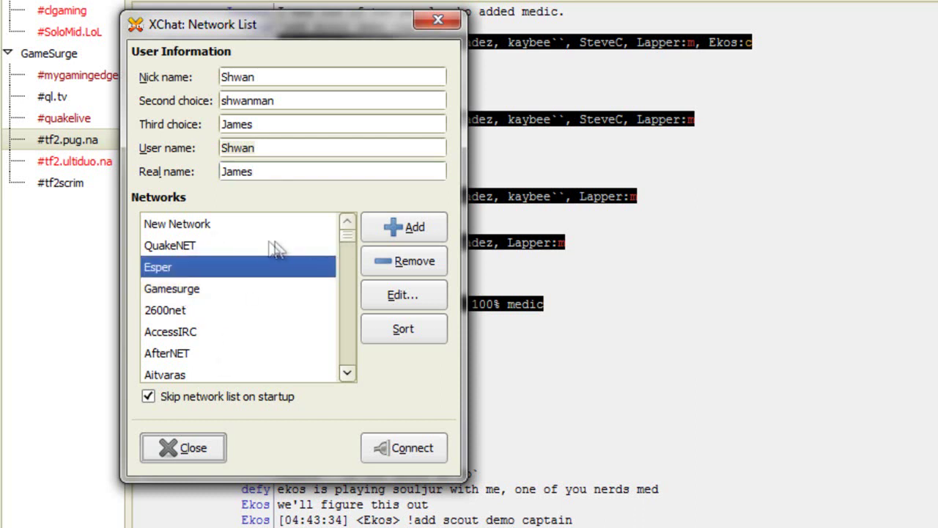
click(214, 290)
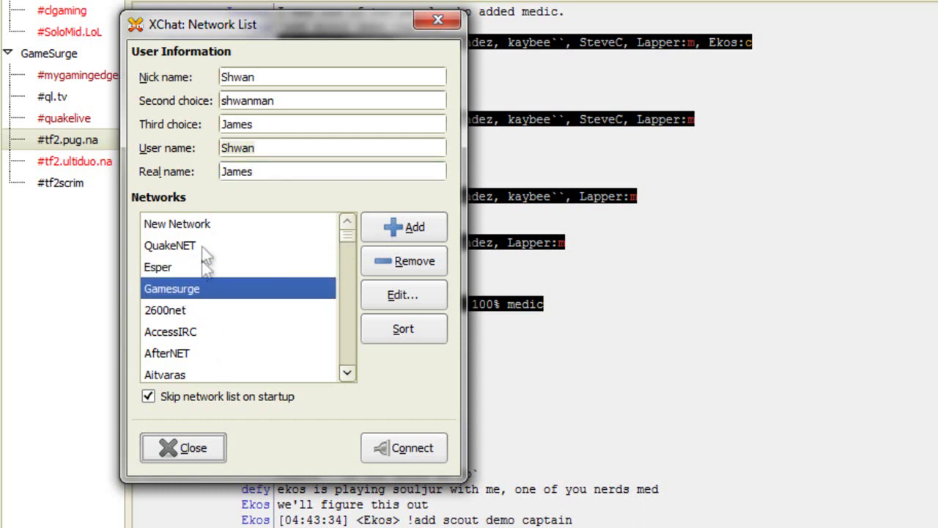
click(199, 227)
click(404, 260)
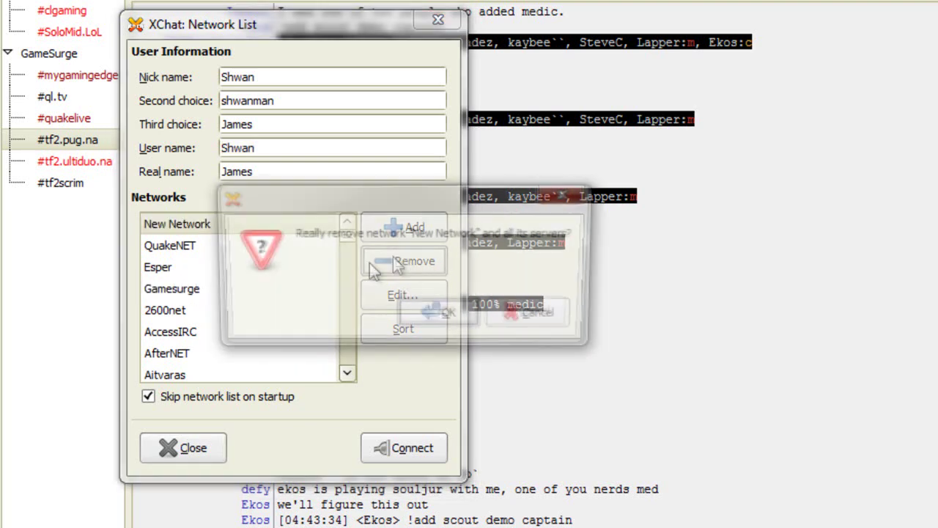
click(430, 307)
- Add a new network and name it Gamesurge
click(407, 223)
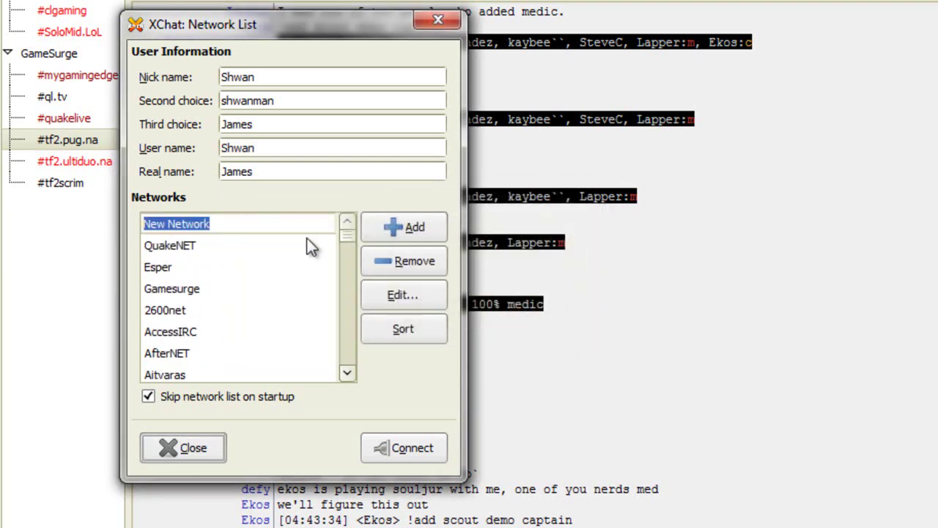
text(Games)
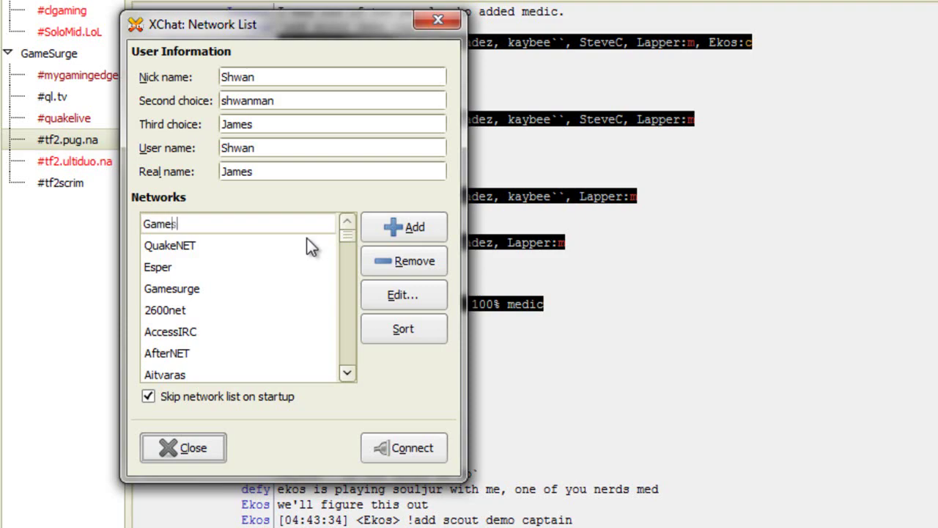
text(urge)
key(Return)
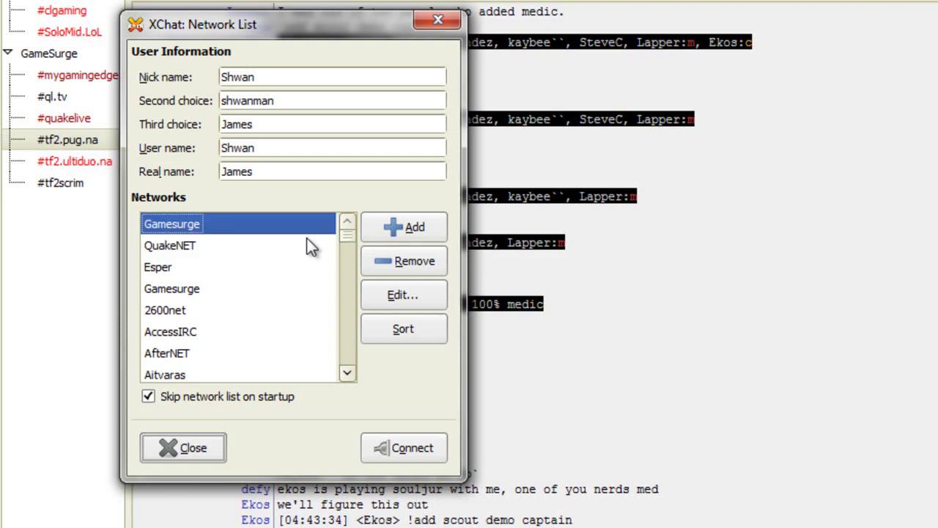
- Set the new Gamesurge network's server to irc.gamesurge.net and enable auto connect to this network at startup
click(392, 294)
drag(342, 62, 545, 48)
click(529, 104)
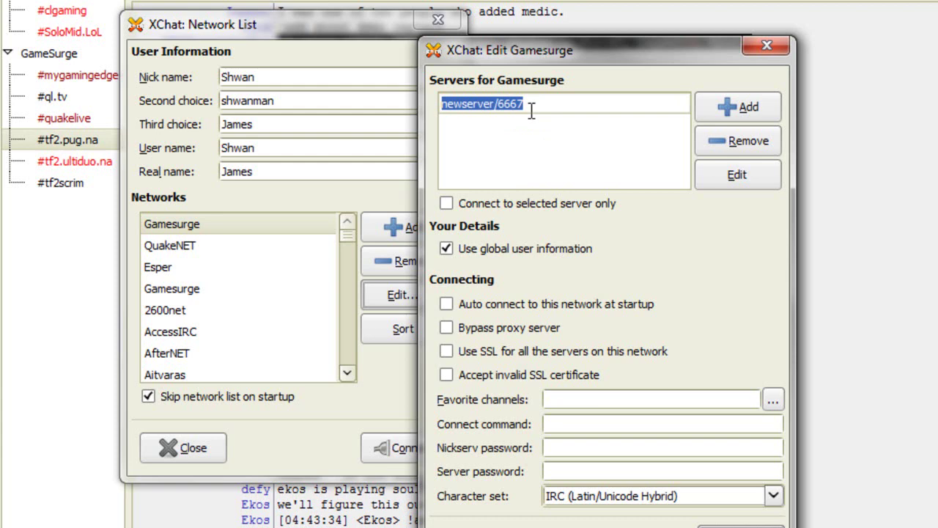
text(irc.gamesurge.net)
key(Return)
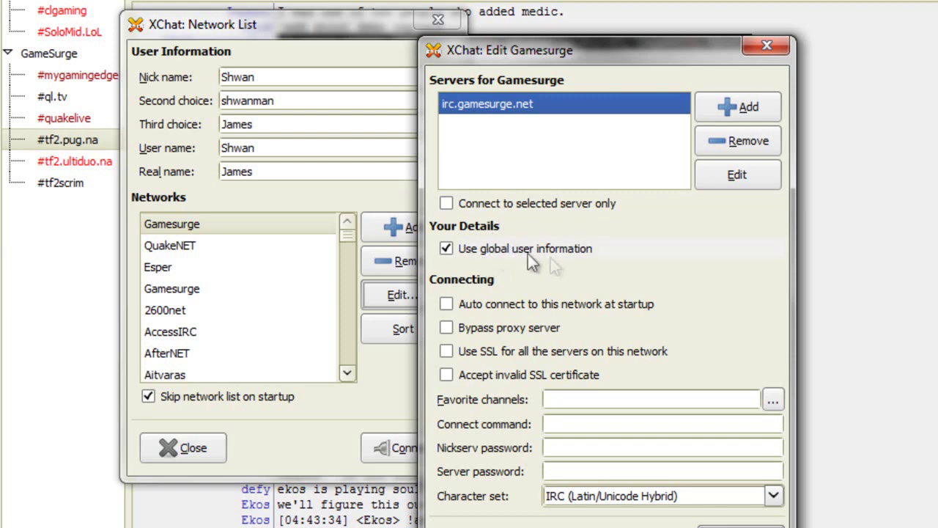
click(479, 306)
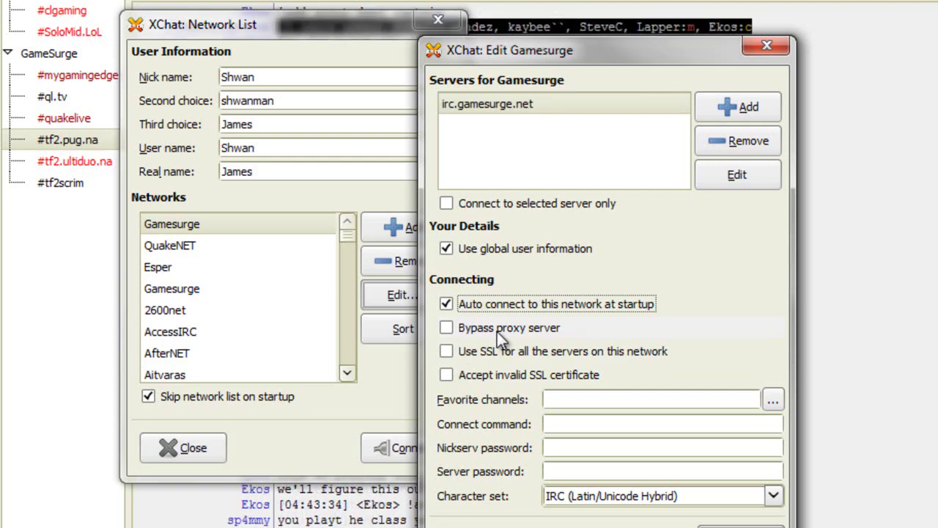
- Set the Gamesurge network's favorite channels to #quakelive,#tf2.ultiduo.na
click(569, 399)
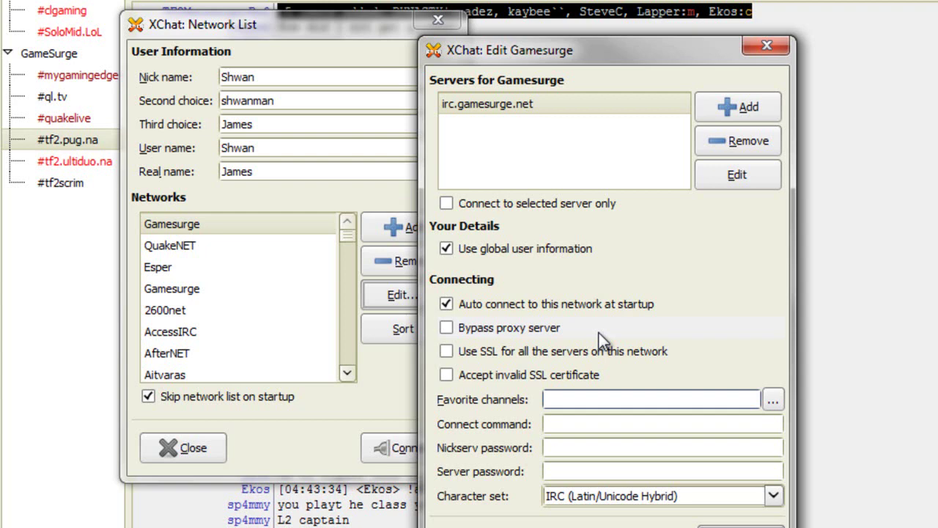
text(#quakelive)
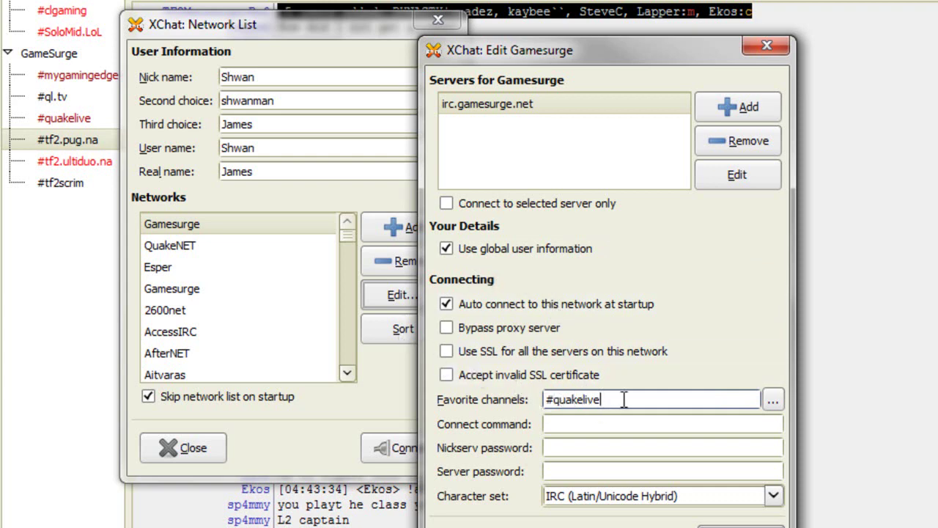
text(,#tf2.ultidu)
key(BackSpace)
key(BackSpace)
key(BackSpace)
key(BackSpace)
text(duo.ne=)
key(BackSpace)
key(BackSpace)
key(BackSpace)
text(a)
key(BackSpace)
text(na)
- Fill in the sample connect command "as auth user pass" for the network and clear it again
click(574, 426)
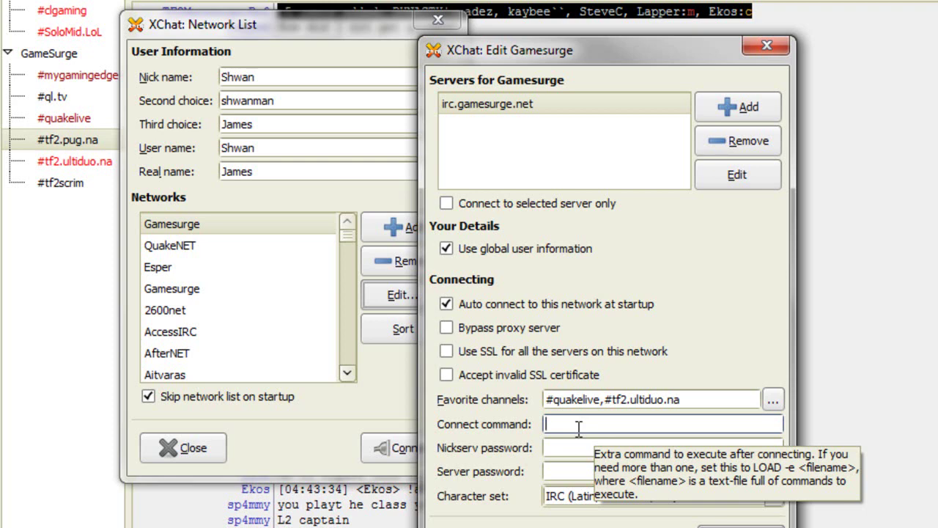
text(as auth user pass)
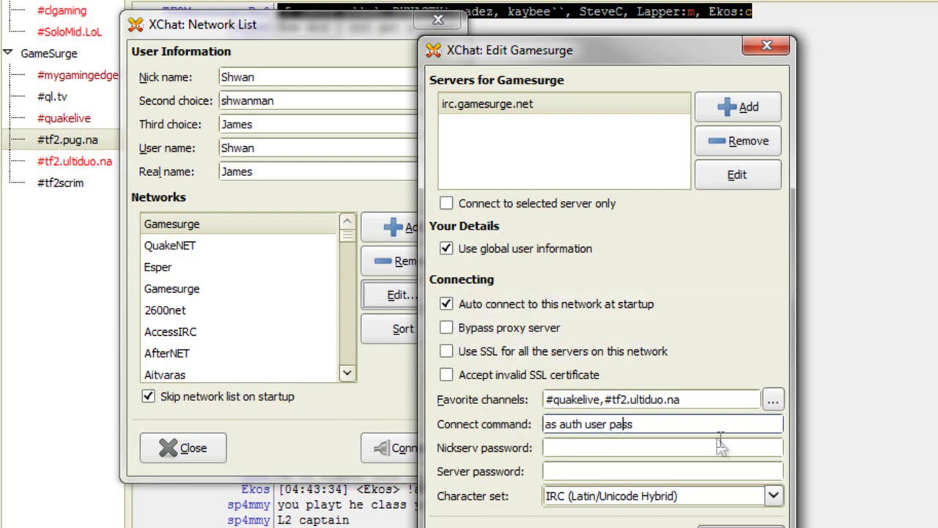
drag(660, 423, 471, 400)
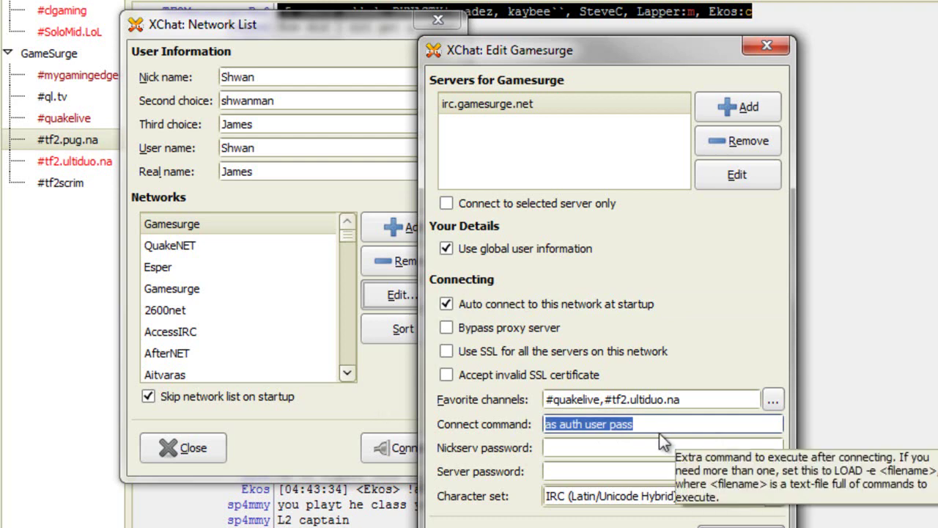
key(BackSpace)
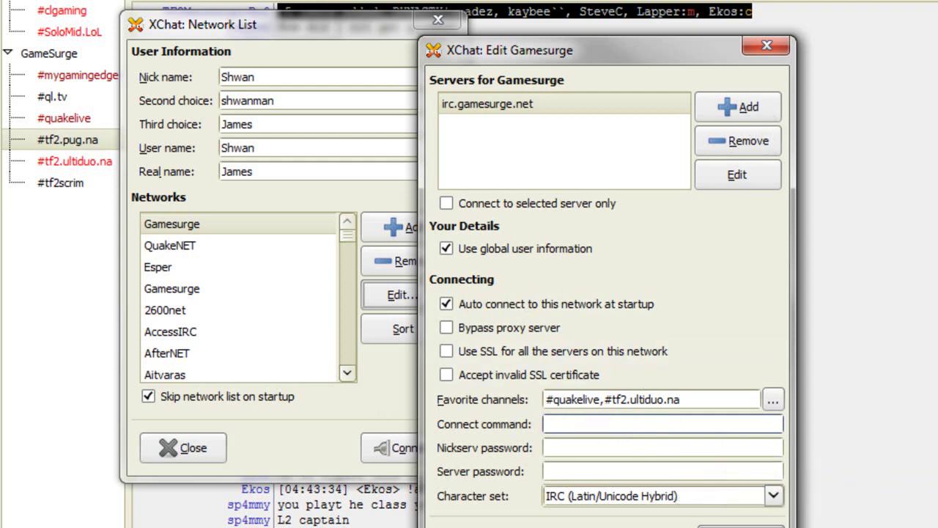
- Close the Gamesurge network settings and the Network List
click(767, 45)
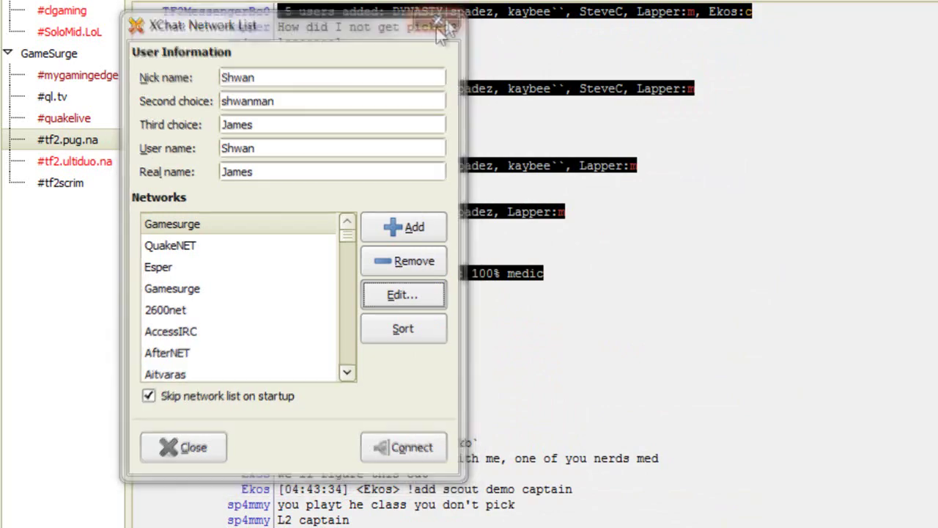
click(438, 20)
- Look through the GameSurge server messages and its channels, including #mygamingedge, #ql.tv, #quakelive, #tf2.ultiduo.na and #tf2scrim
click(70, 48)
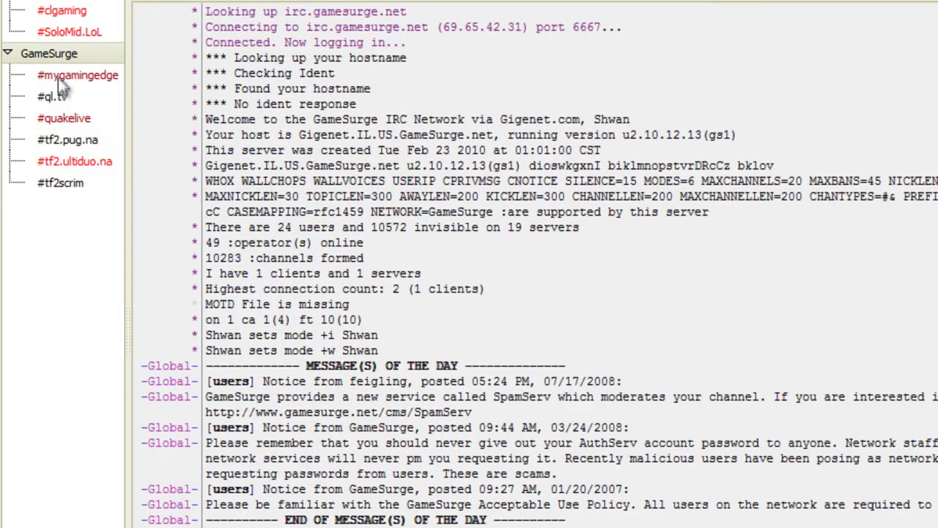
click(58, 77)
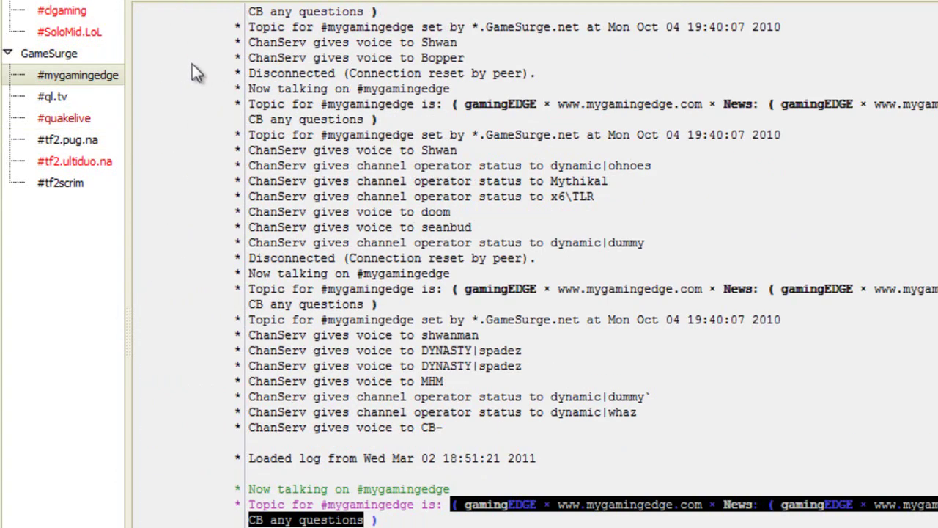
click(46, 56)
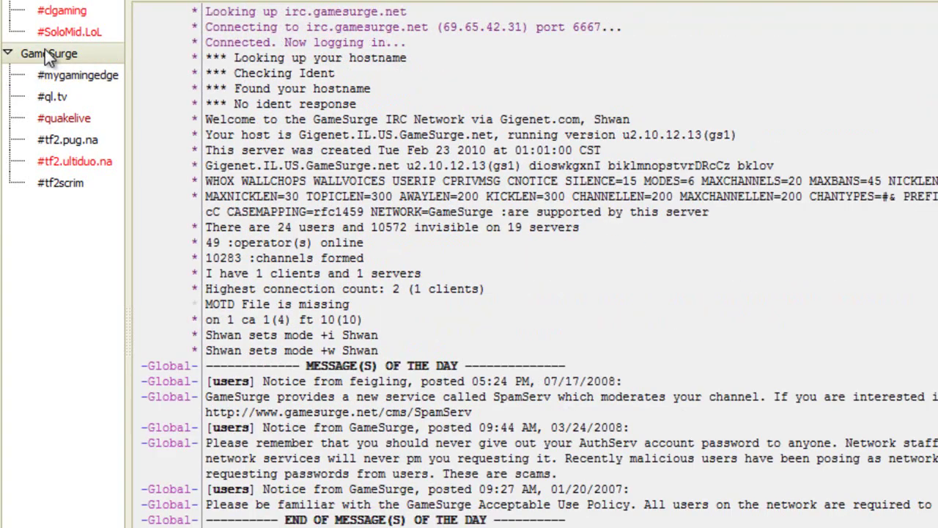
click(56, 96)
click(57, 118)
click(57, 159)
click(55, 183)
click(61, 162)
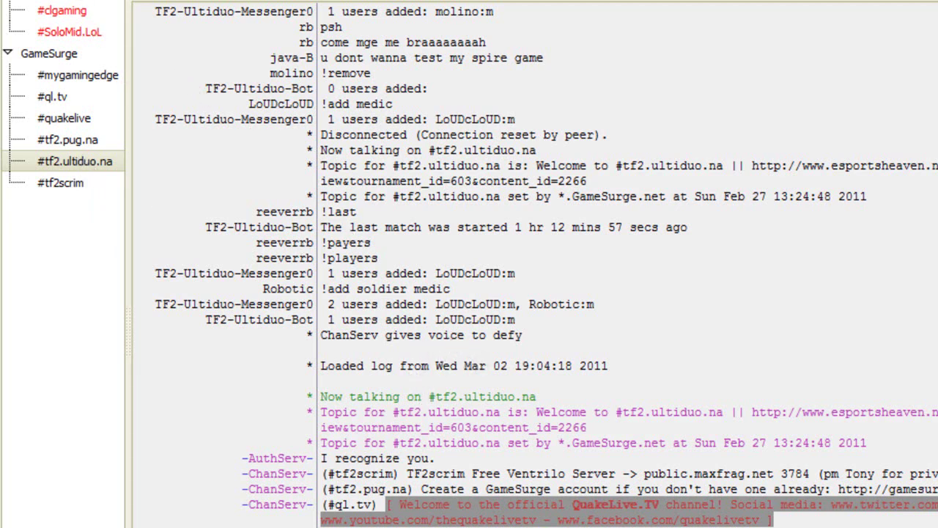
click(21, 0)
click(58, 0)
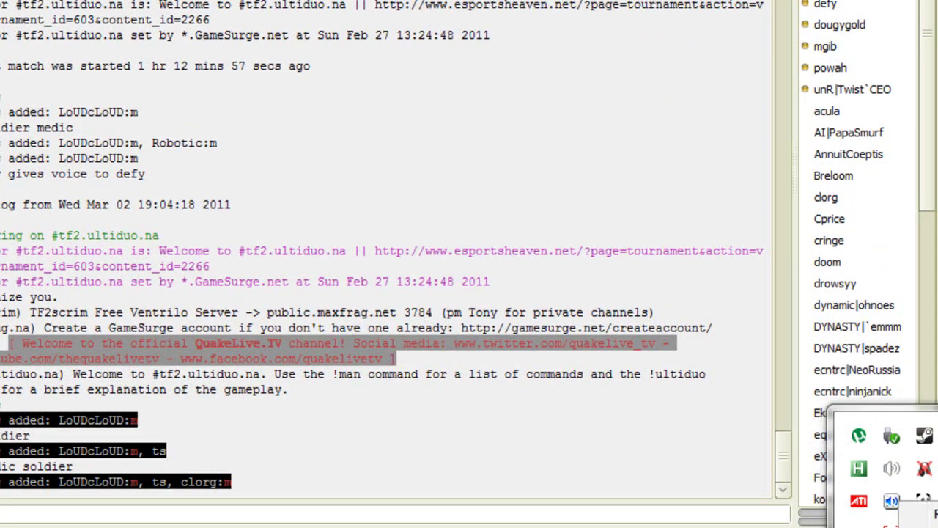
- Open the X-Tray preferences, toggle minimizing X-Chat to the system tray on and off again, and close the preferences
click(930, 514)
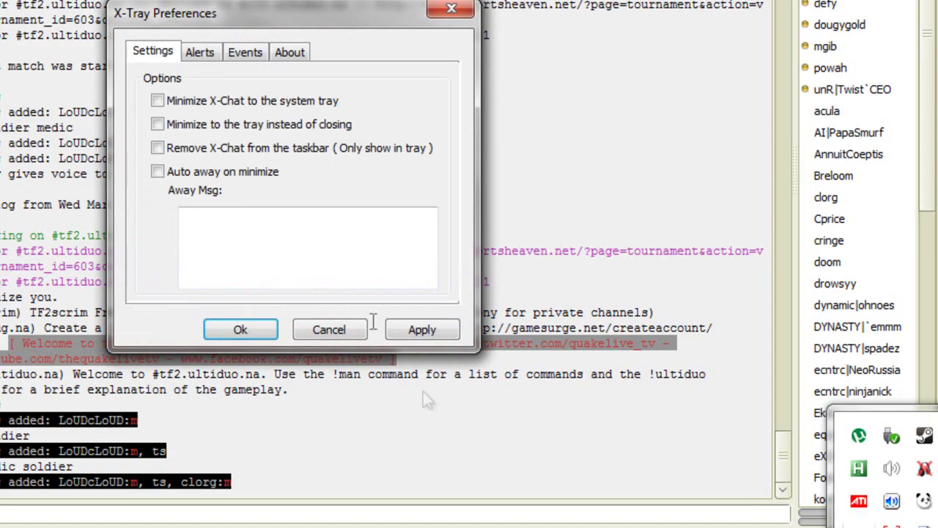
drag(280, 17, 496, 0)
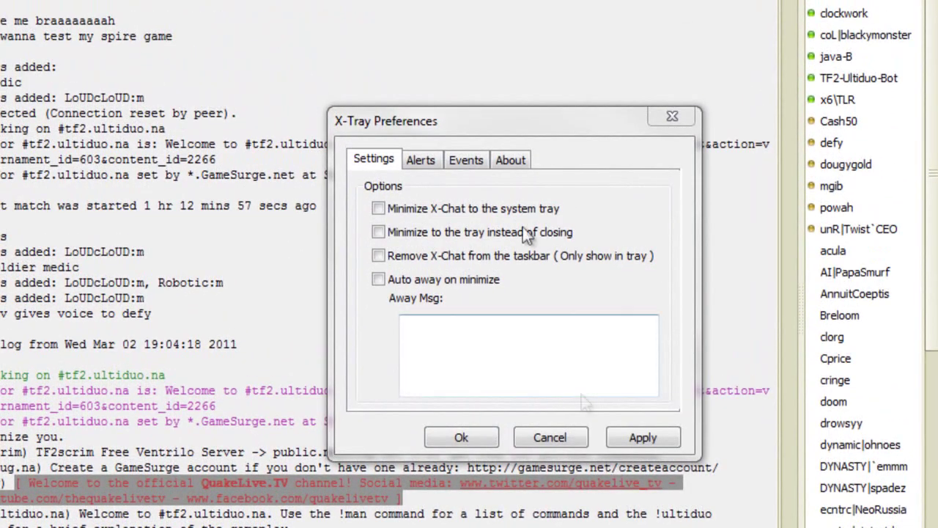
drag(490, 124, 395, 70)
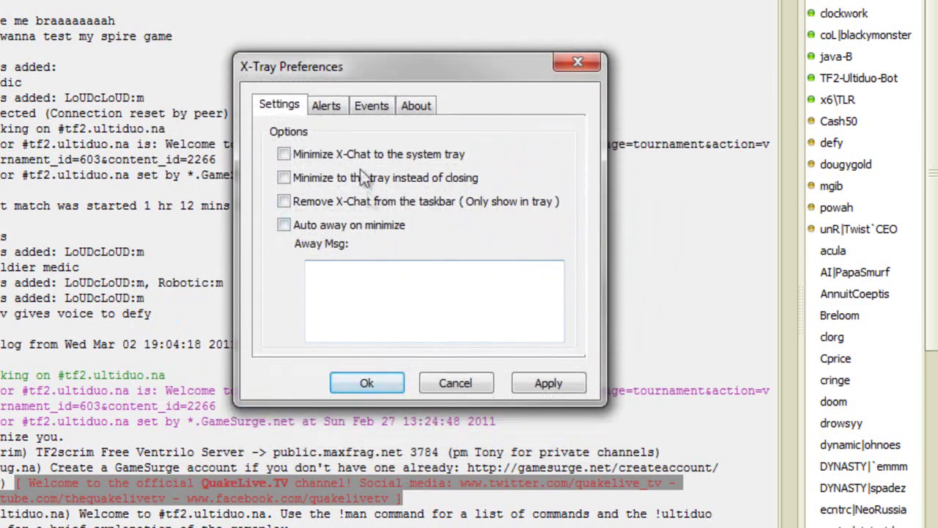
click(326, 154)
click(326, 155)
click(326, 154)
click(320, 161)
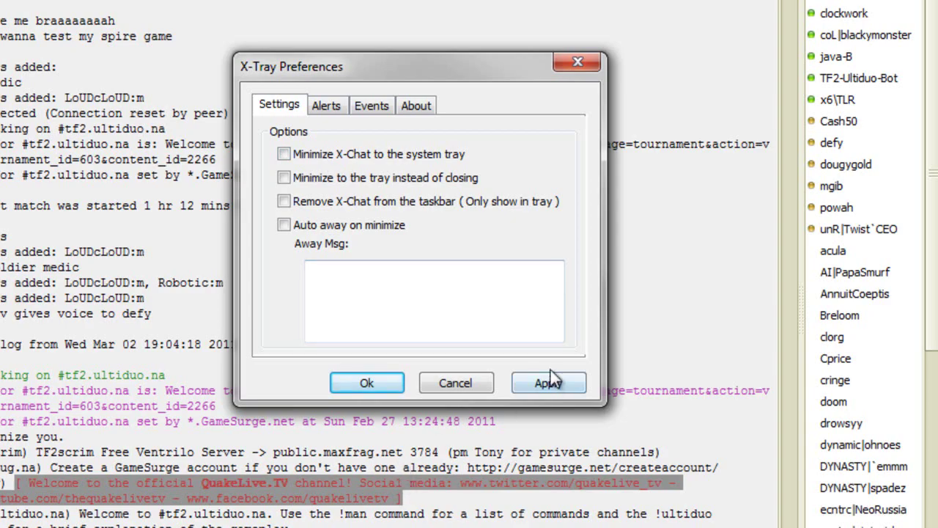
click(367, 383)
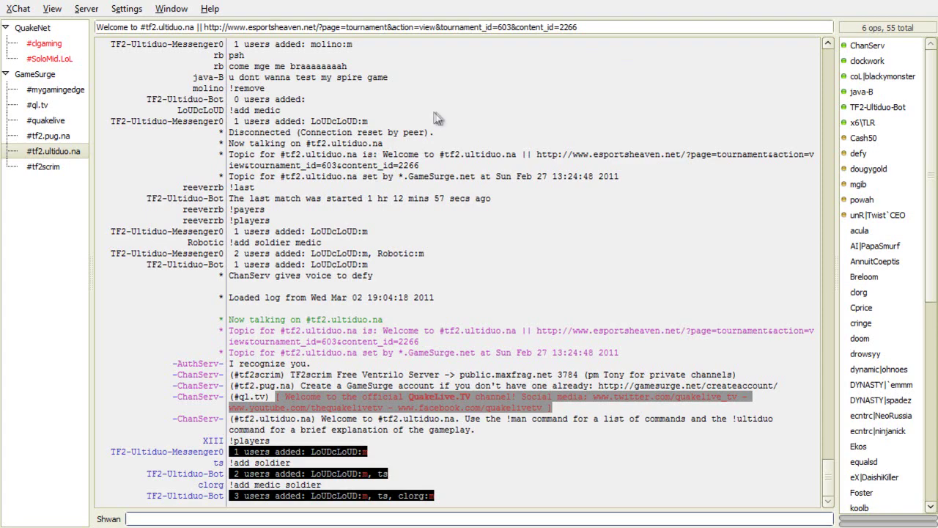
- Look through the QuakeNet server messages with #clgaming and #SoloMid.LoL, and the GameSurge server messages with #mygamingedge and #ql.tv
click(52, 32)
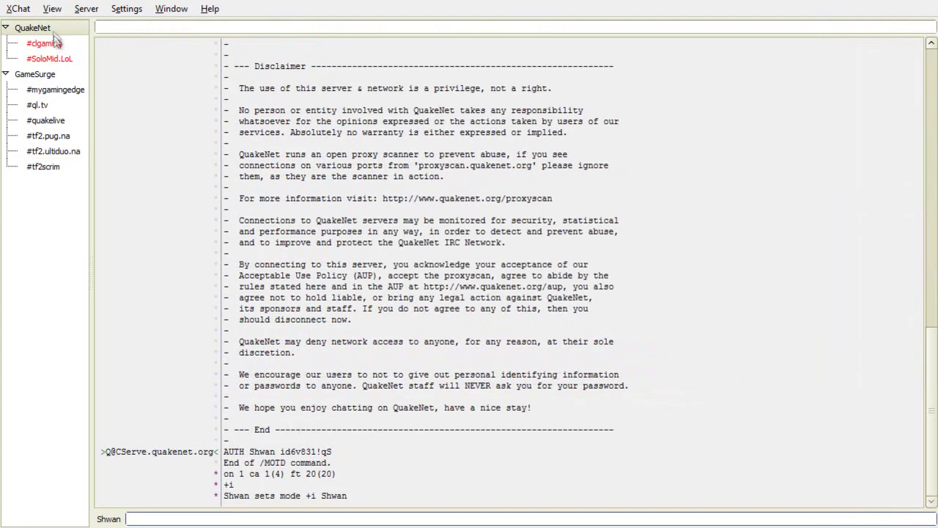
click(53, 44)
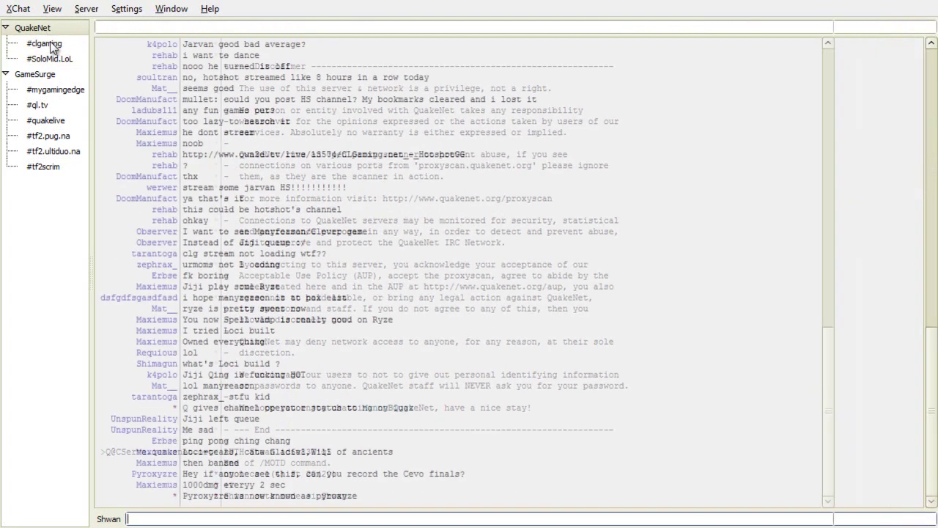
click(56, 60)
click(54, 45)
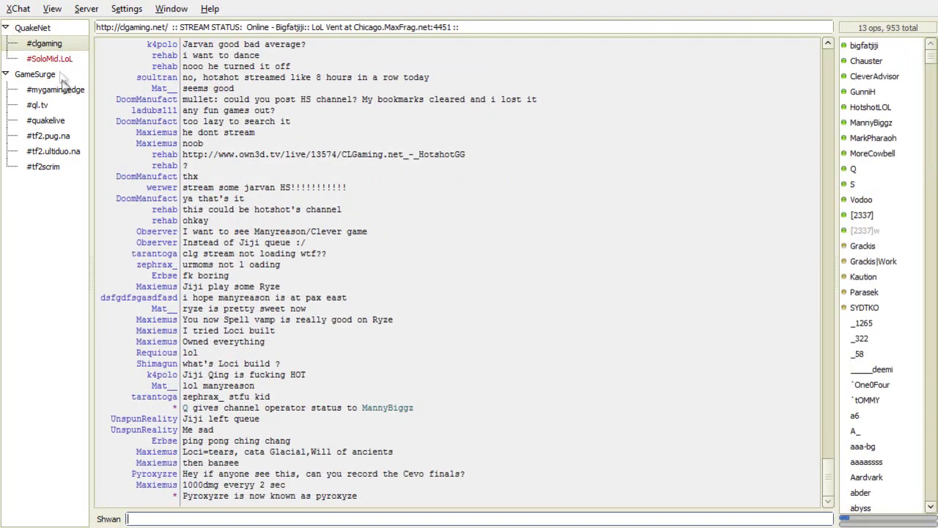
click(51, 31)
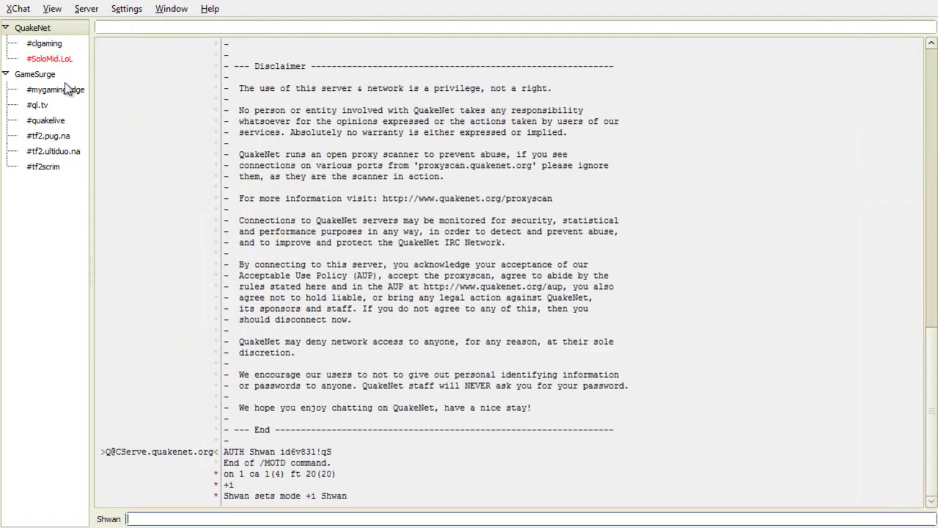
click(63, 60)
click(40, 29)
click(52, 74)
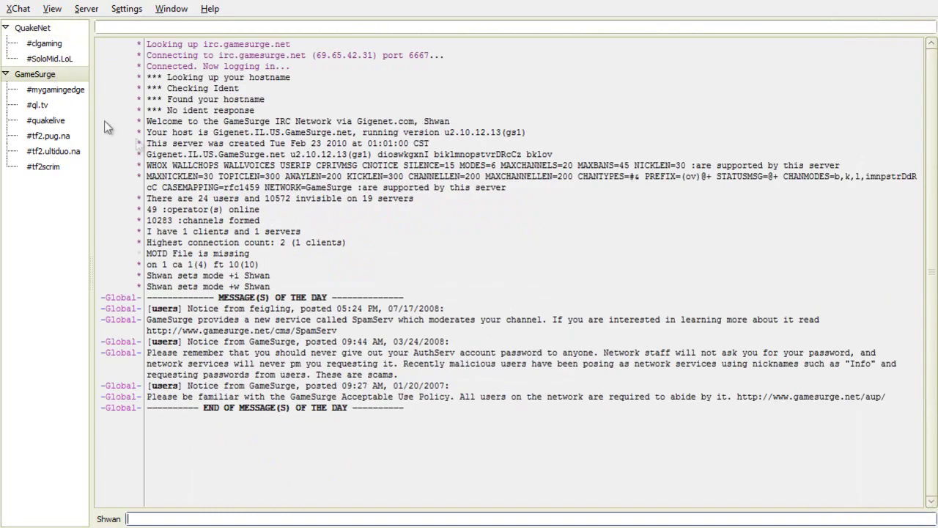
click(56, 89)
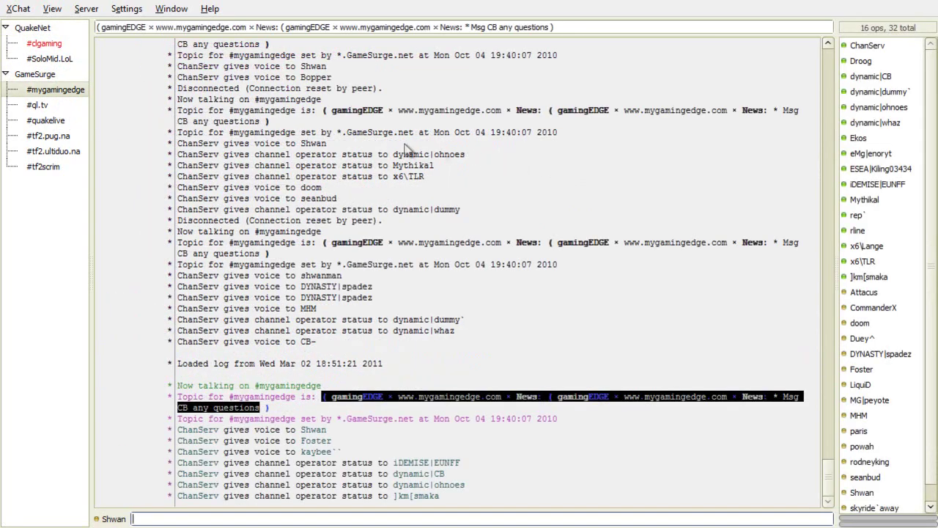
click(38, 105)
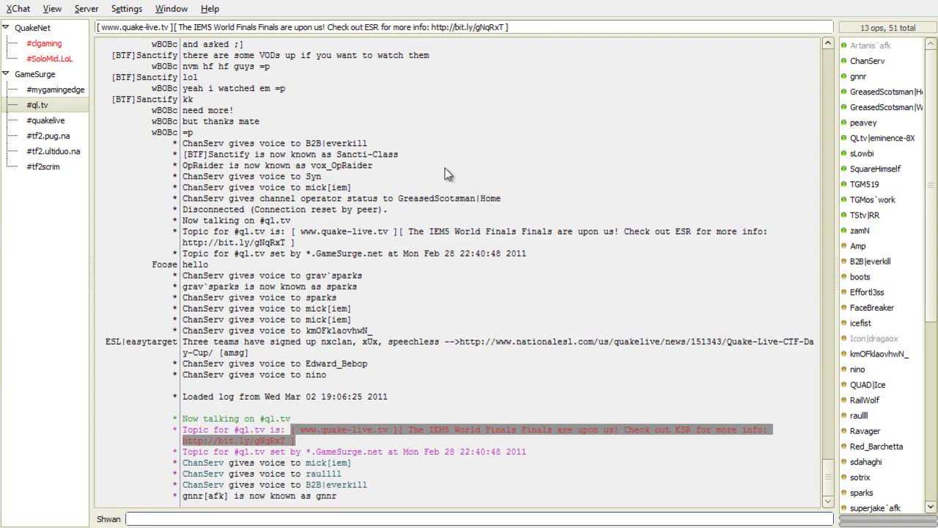